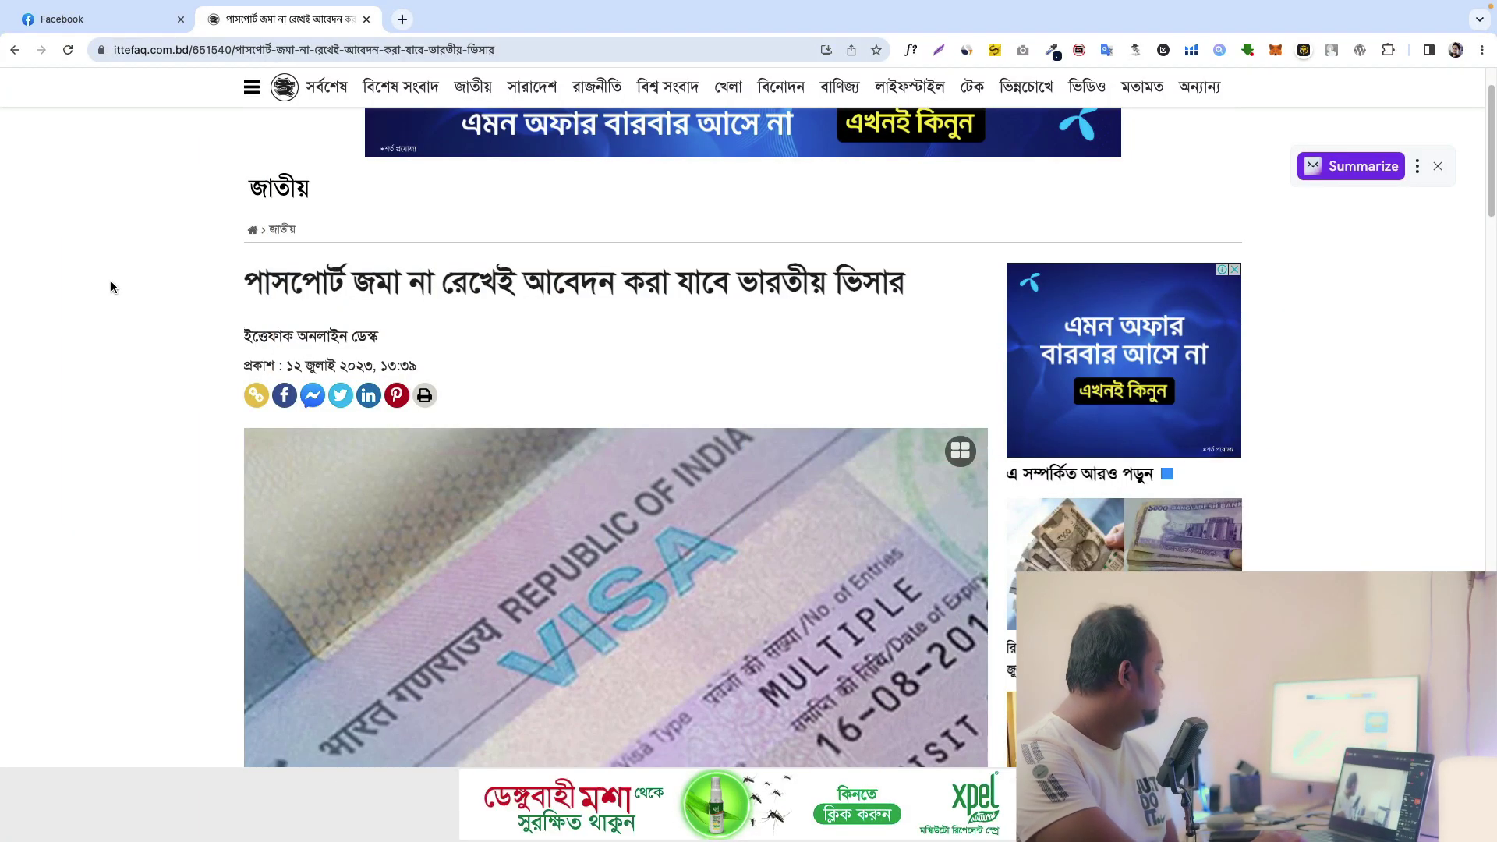
scroll(112, 281, "down", 1)
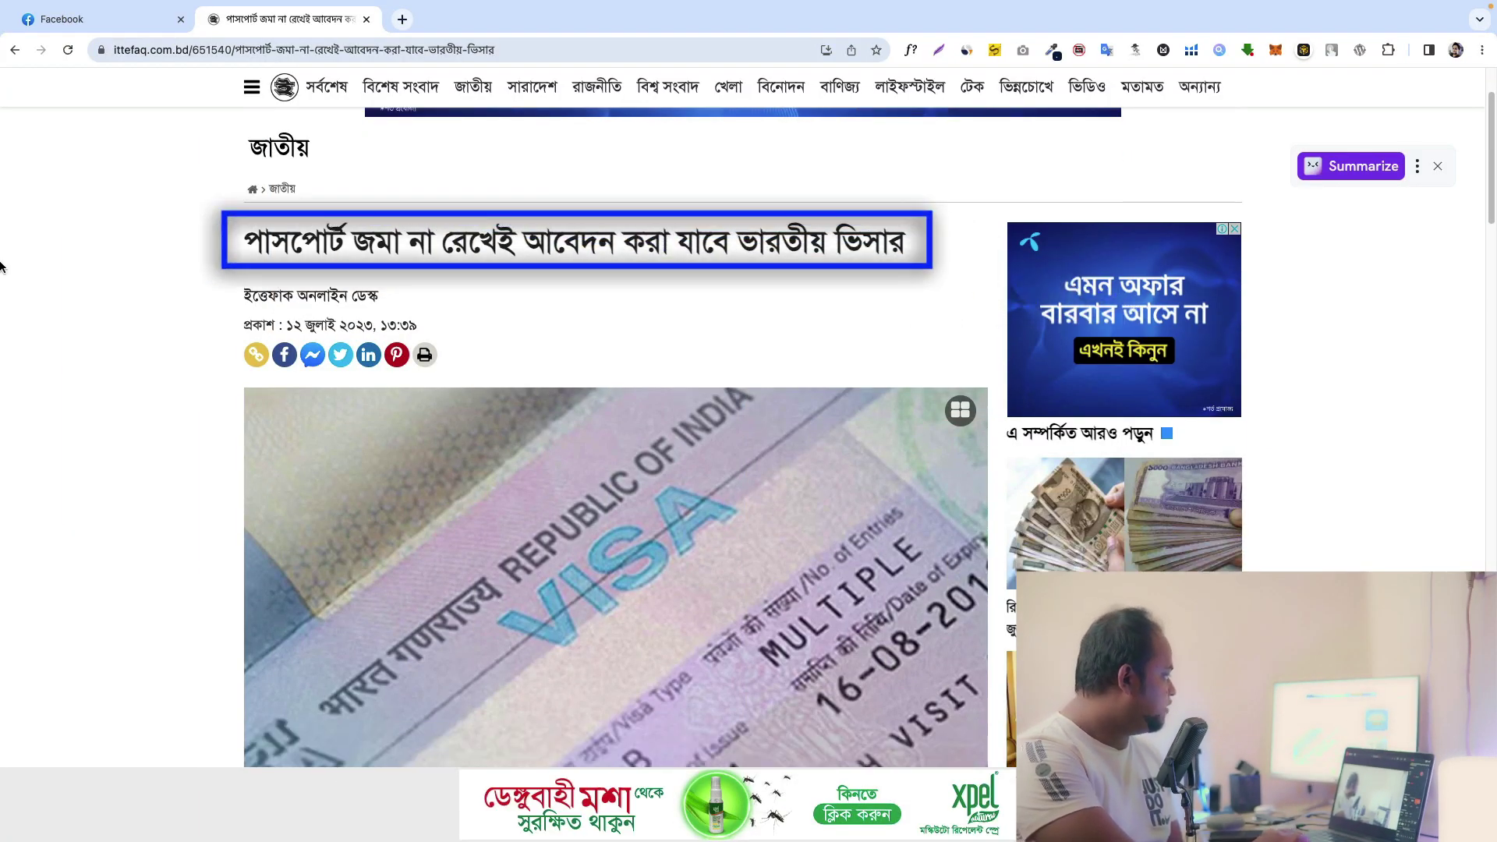